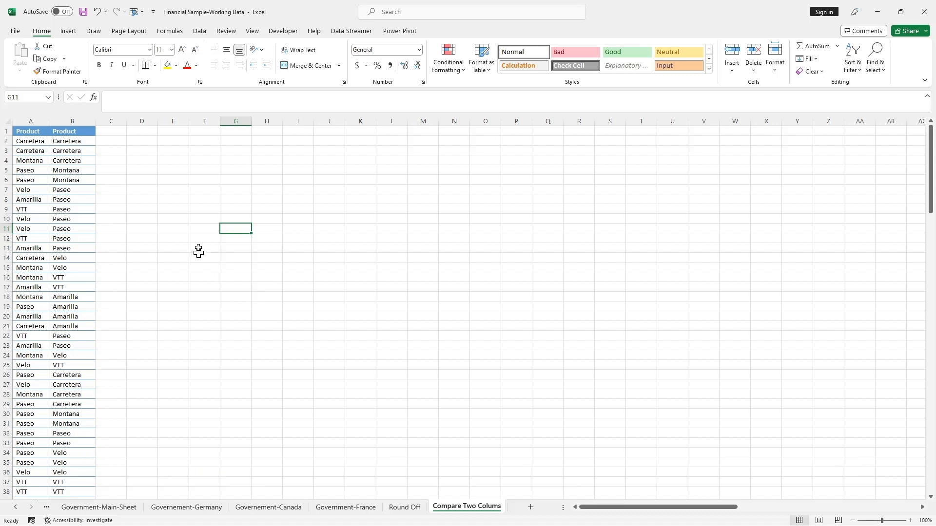
# Add the header "Compare" in cell C1, beside the two Product columns
pyautogui.click(34, 120)
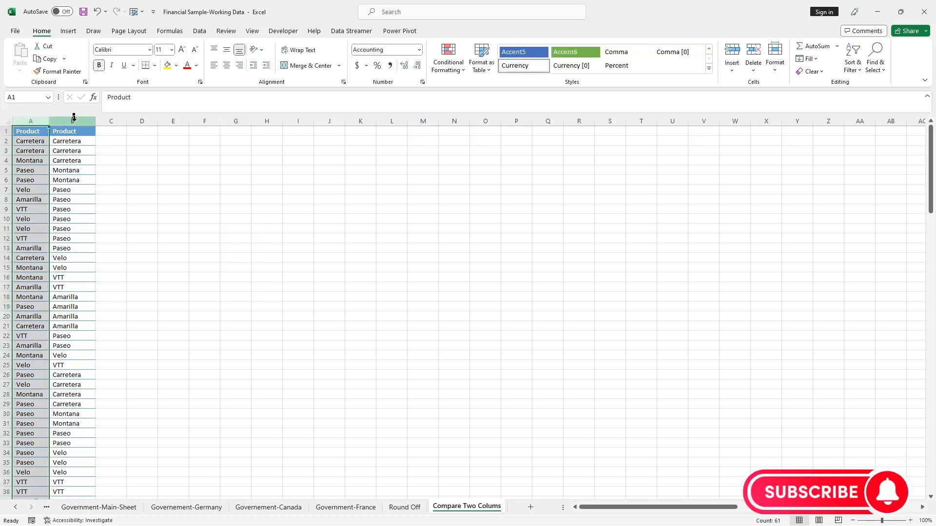
pyautogui.click(76, 119)
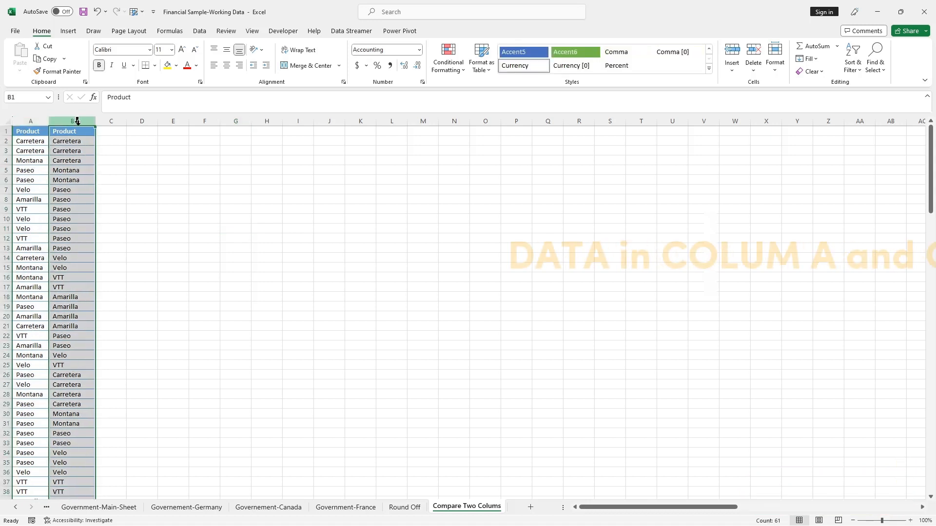
pyautogui.doubleClick(114, 132)
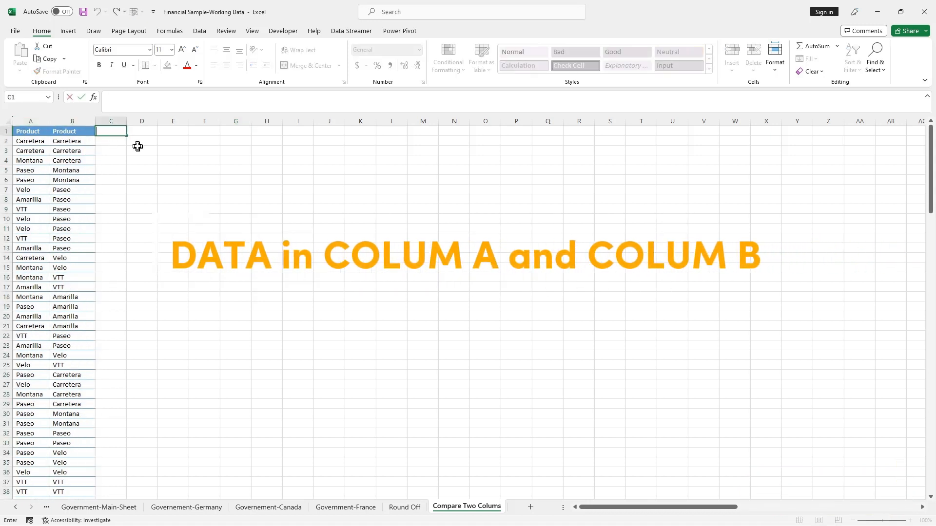
pyautogui.write('Compare')
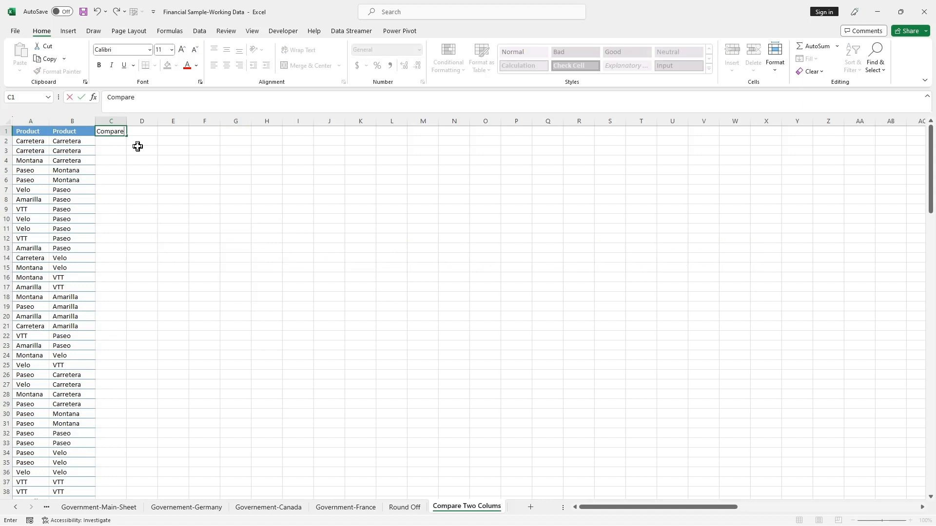
pyautogui.click(137, 147)
pyautogui.click(40, 142)
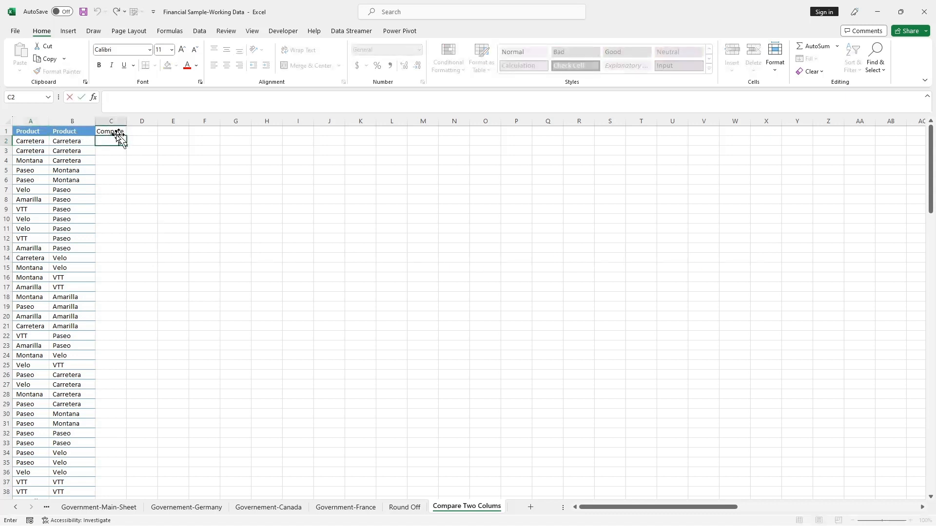
# Copy the header formatting from B1 to C1 and widen column C slightly
pyautogui.click(77, 131)
pyautogui.click(47, 74)
pyautogui.click(112, 131)
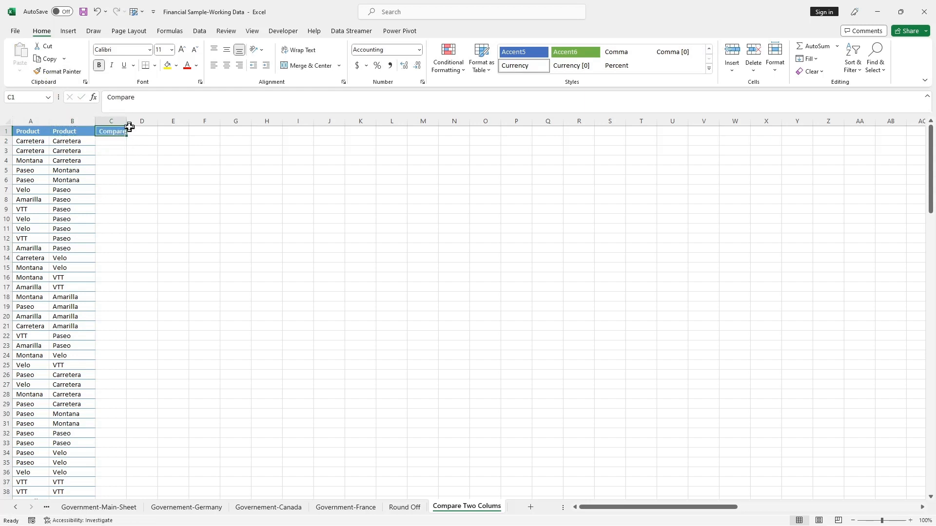
pyautogui.moveTo(126, 121); pyautogui.dragTo(141, 121)
# Enter the formula =A2=B2 in cell C2 to compare the two product names
pyautogui.doubleClick(111, 142)
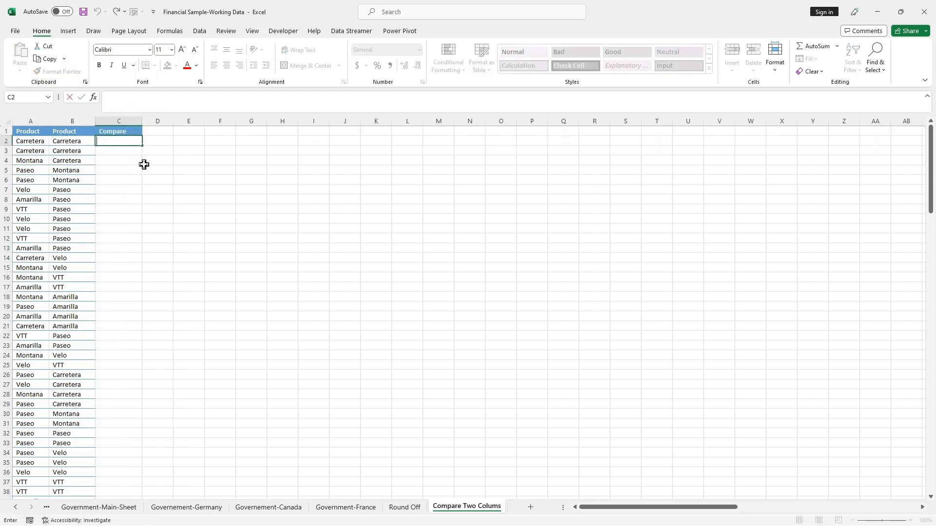
pyautogui.write('=')
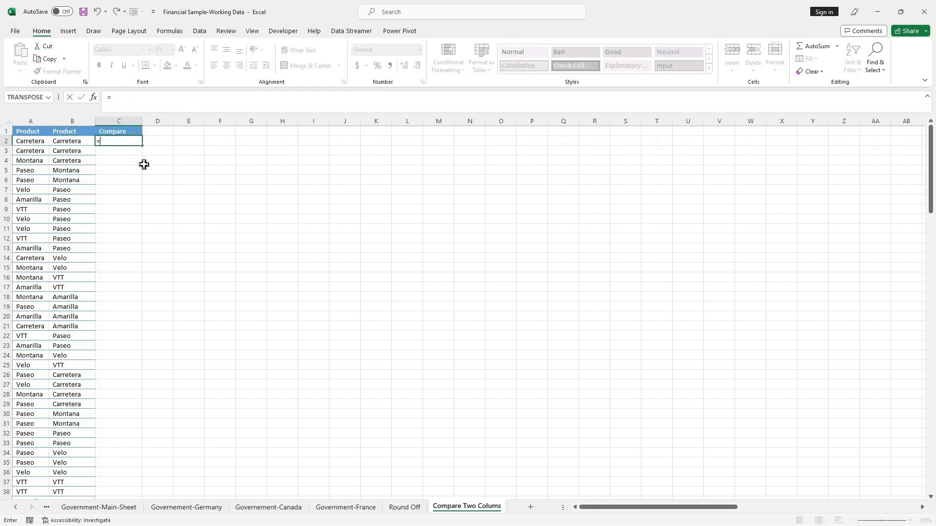
pyautogui.click(20, 140)
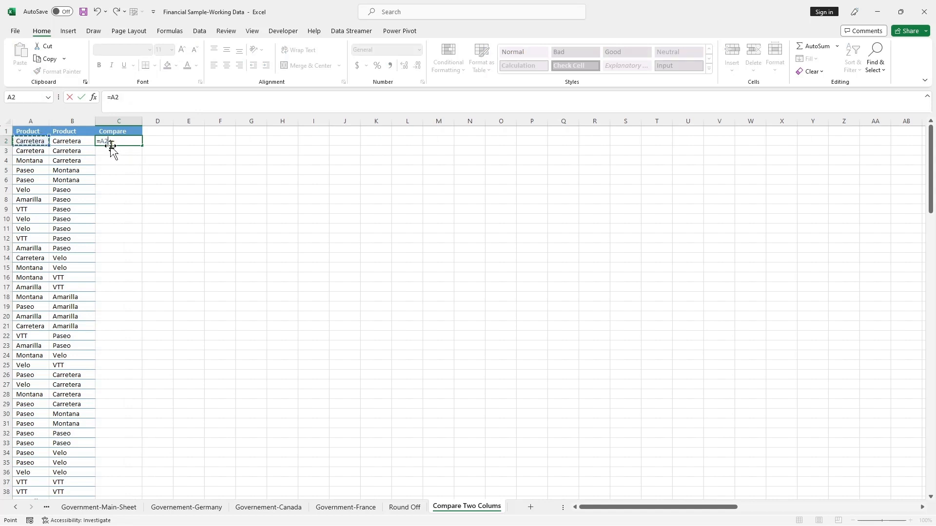
pyautogui.write('=')
pyautogui.click(74, 141)
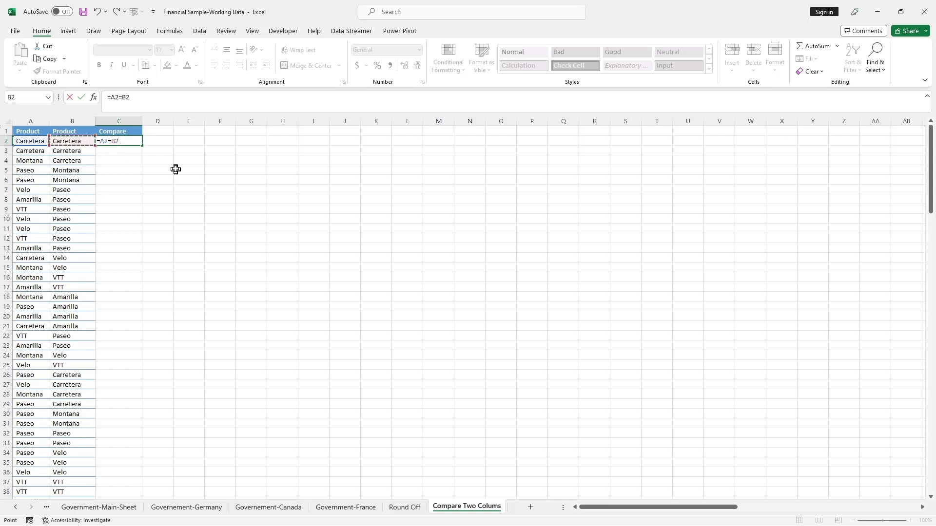
pyautogui.click(153, 97)
pyautogui.press('Return')
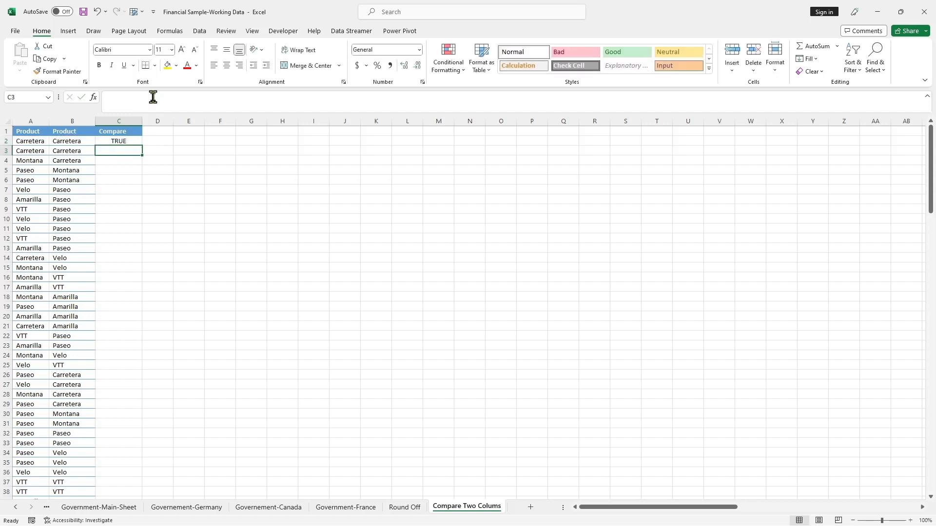
# Fill the comparison formula from C2 down to C6
pyautogui.click(76, 140)
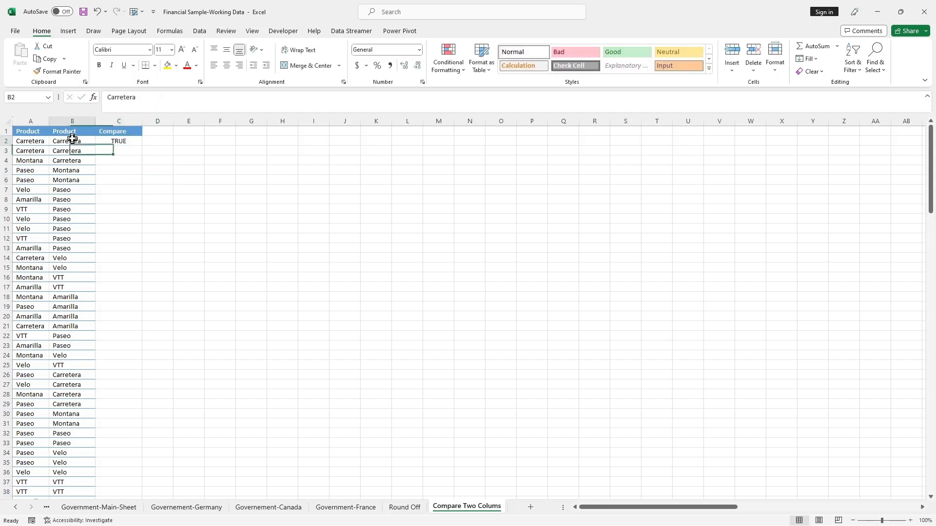
pyautogui.click(117, 142)
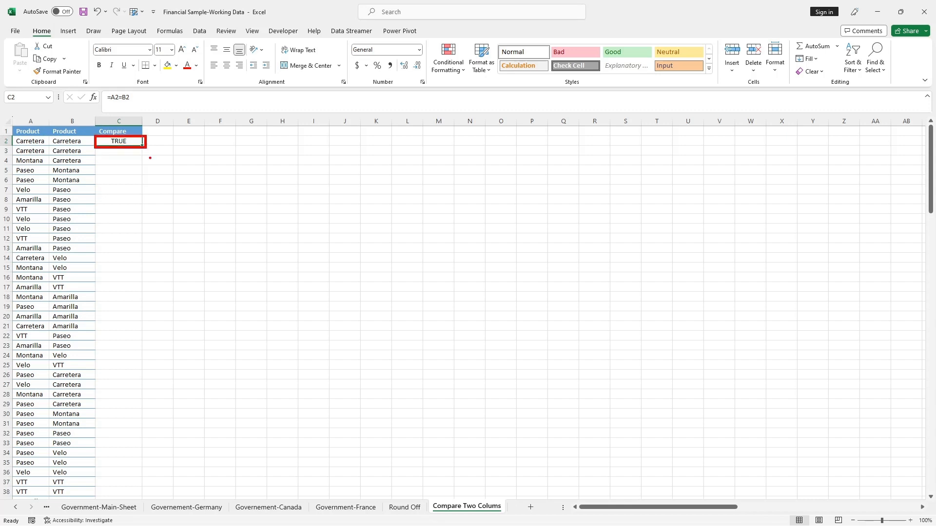
pyautogui.click(72, 151)
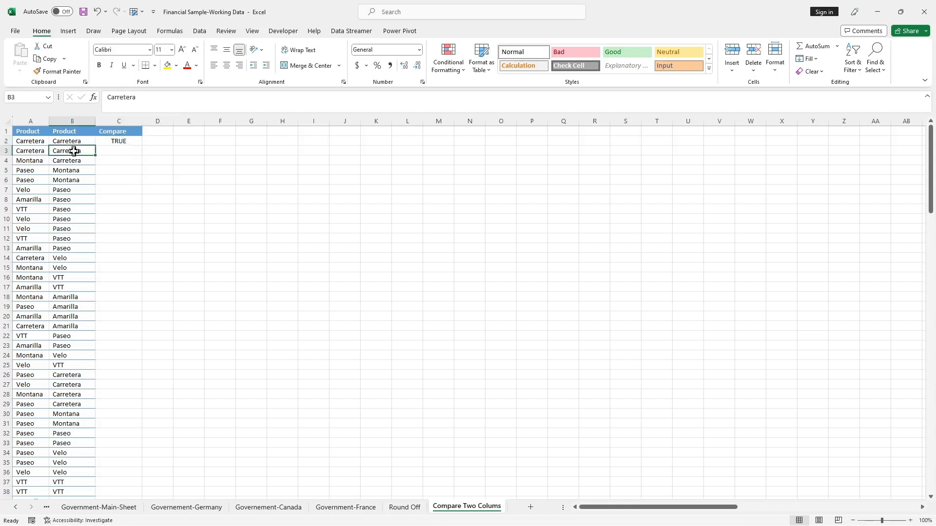
pyautogui.click(133, 143)
pyautogui.moveTo(141, 147); pyautogui.dragTo(145, 182)
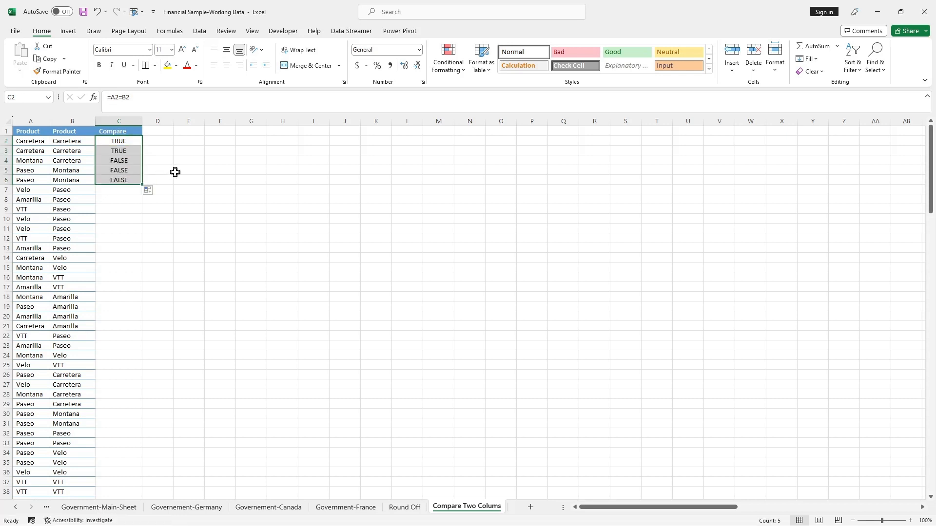
# Extend the comparison formula from C6 down to C61, the last data row
pyautogui.moveTo(85, 157); pyautogui.dragTo(138, 167)
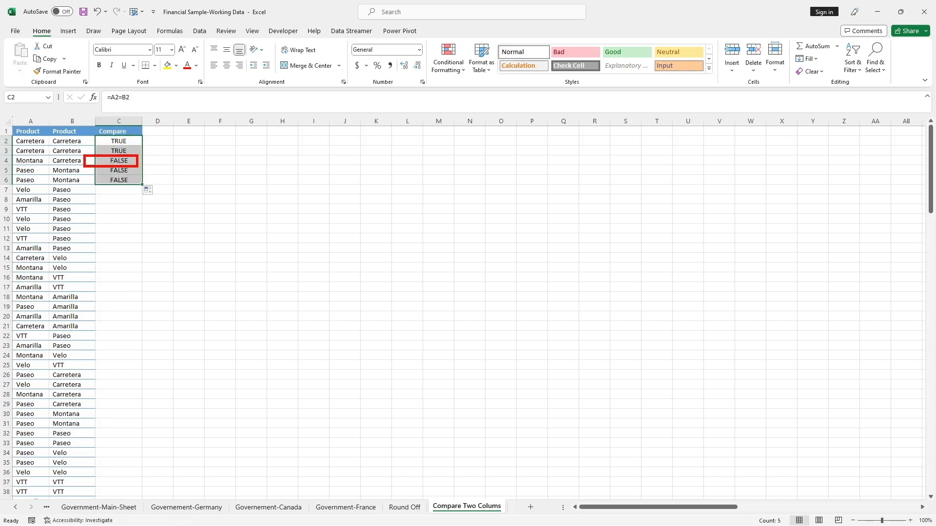
pyautogui.press('Escape')
pyautogui.click(183, 181)
pyautogui.click(137, 181)
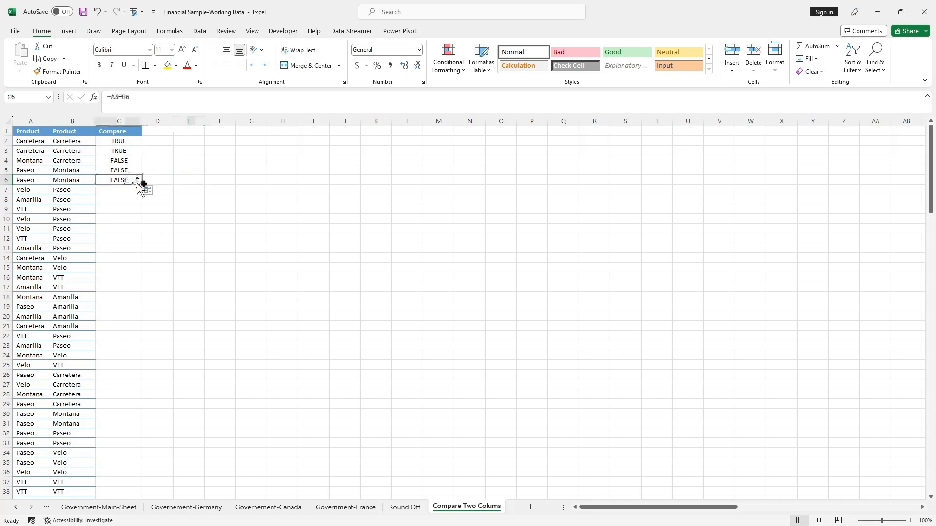
pyautogui.moveTo(142, 184); pyautogui.dragTo(136, 478)
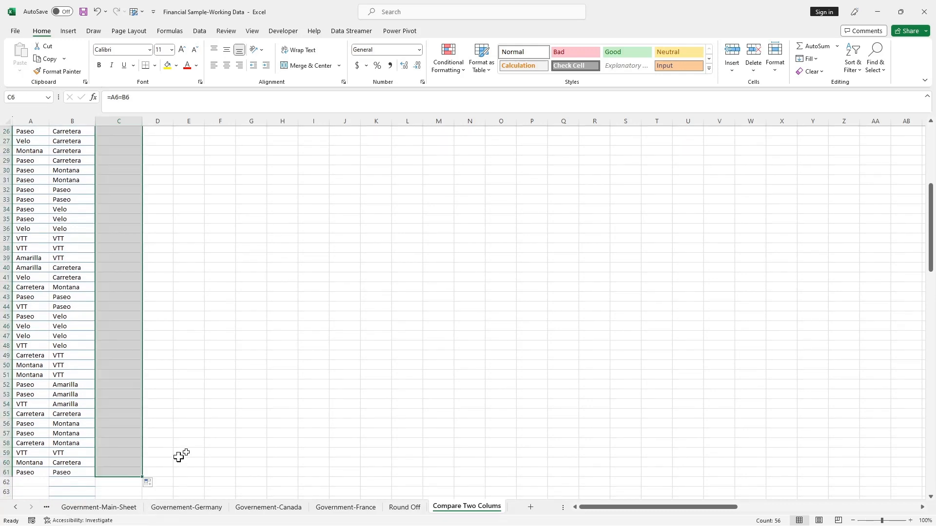
# Review the comparison results in column C against the product names in columns A and B, through the last data row
pyautogui.scroll(4, 230, 418)
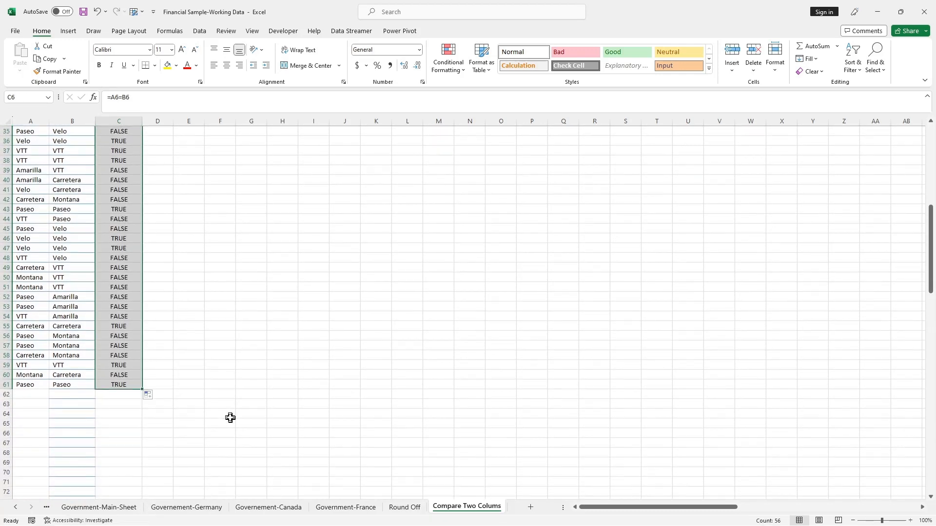
pyautogui.scroll(4, 230, 418)
pyautogui.scroll(-11, 230, 417)
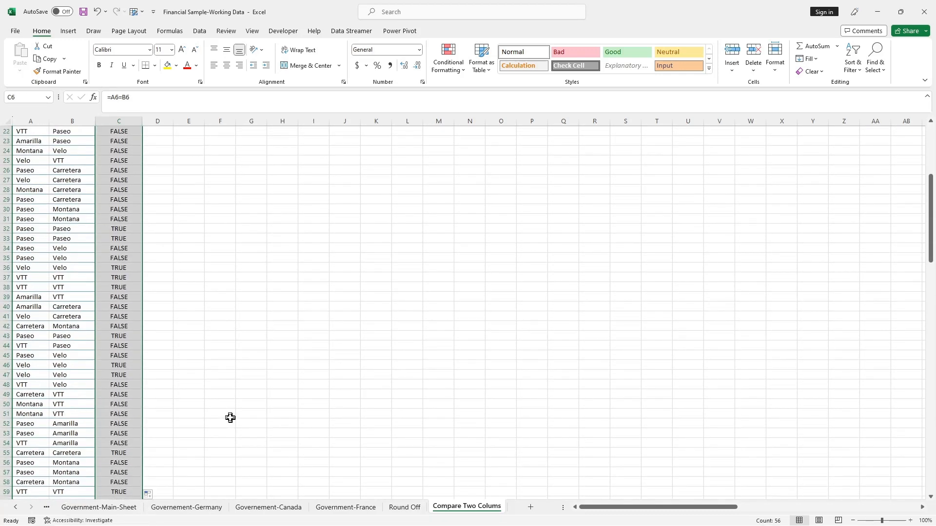
pyautogui.scroll(11, 27, 204)
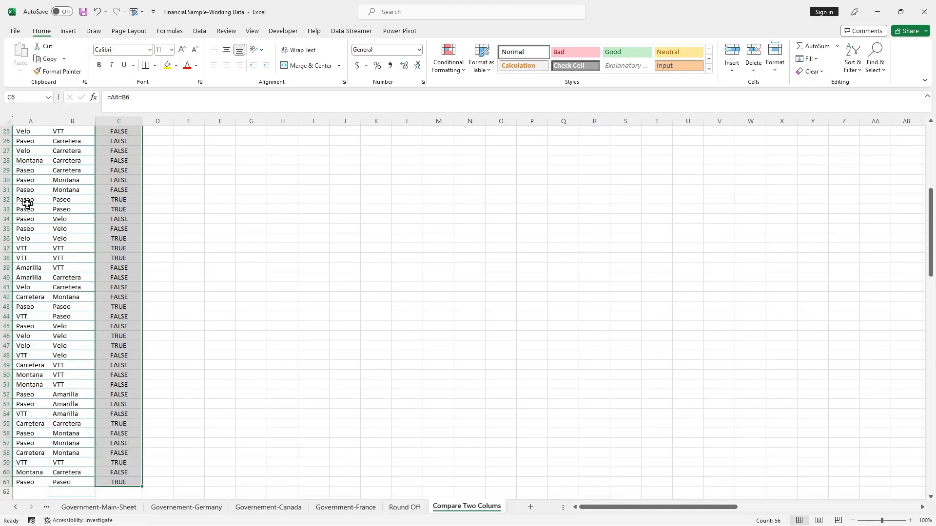
pyautogui.click(52, 142)
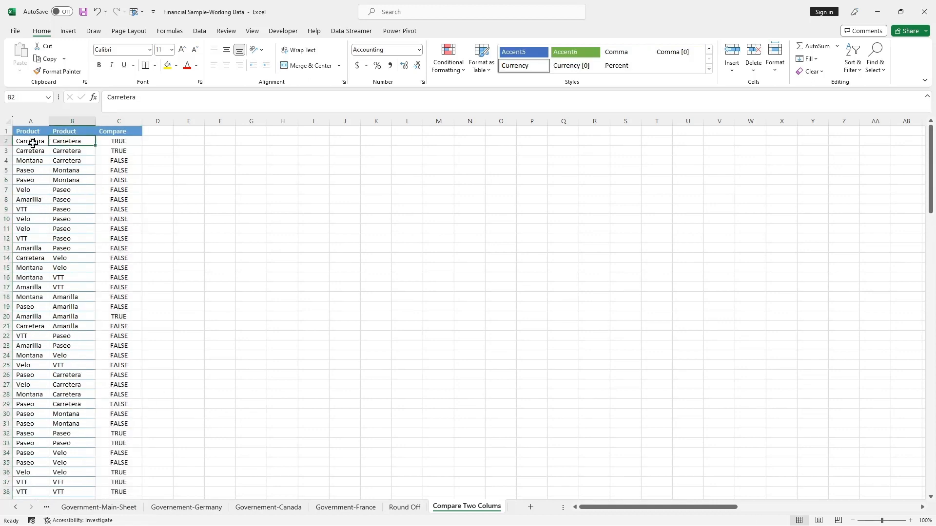
pyautogui.click(32, 143)
pyautogui.click(31, 121)
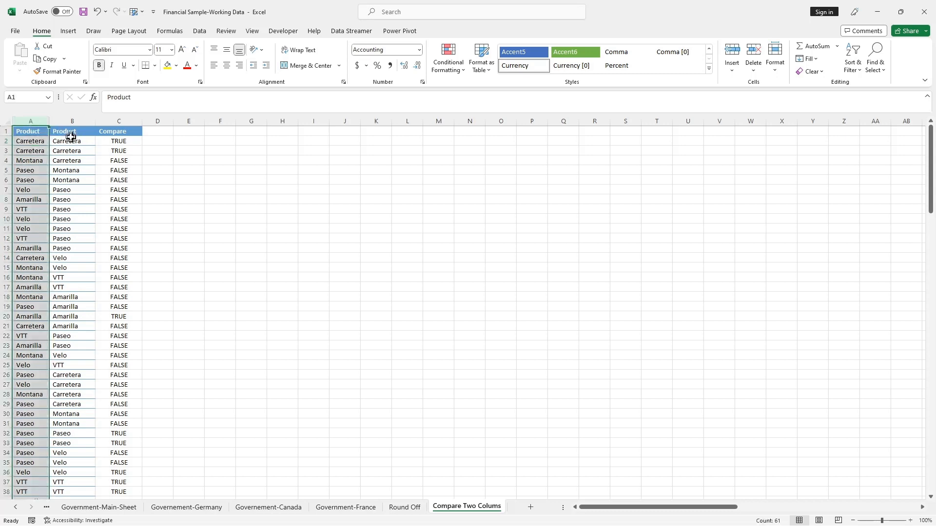
pyautogui.click(76, 119)
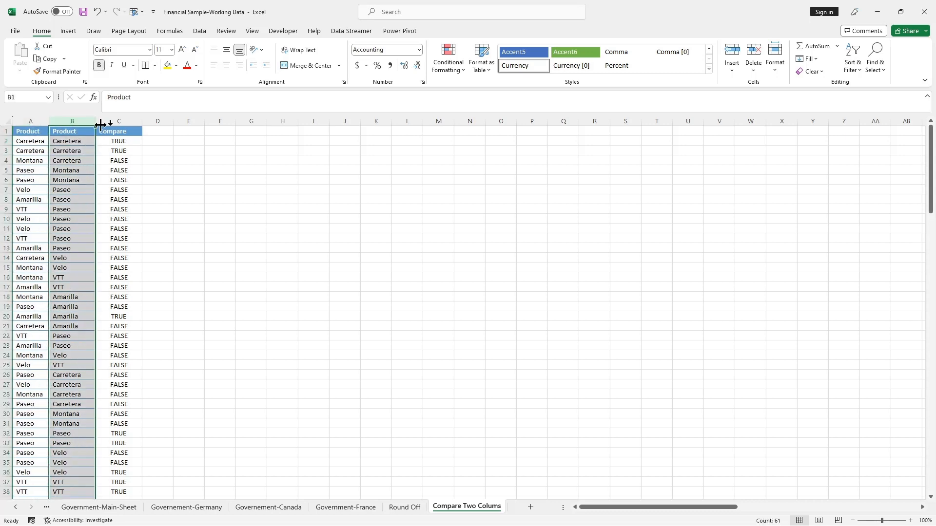
pyautogui.scroll(-18, 124, 214)
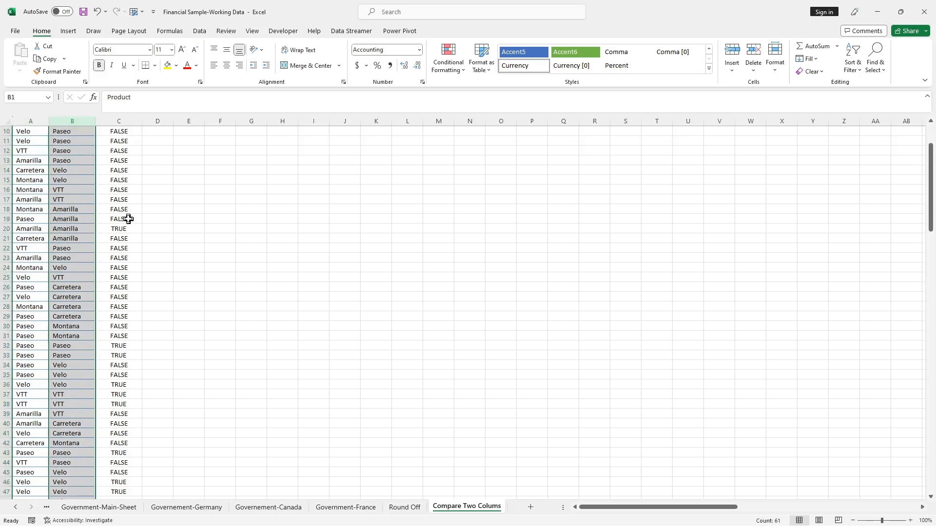
pyautogui.scroll(3, 128, 218)
pyautogui.click(177, 208)
pyautogui.scroll(15, 165, 235)
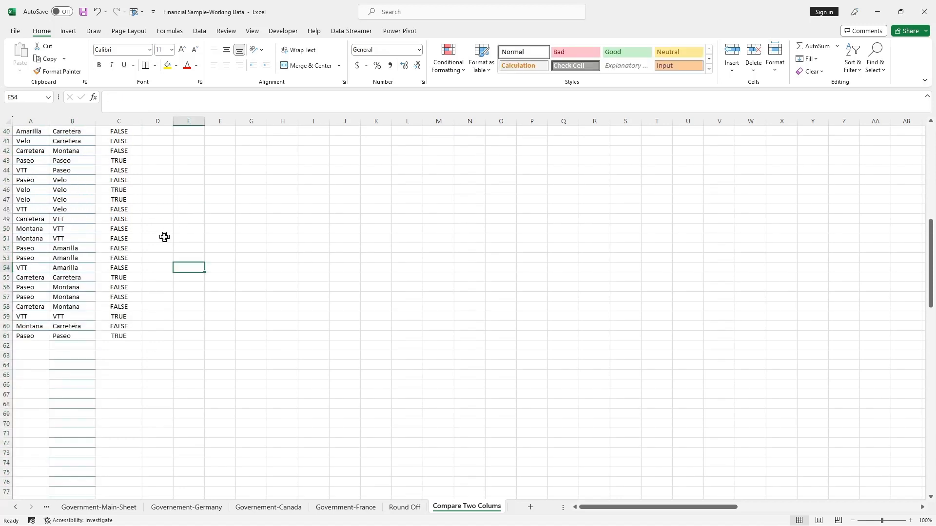
pyautogui.click(156, 199)
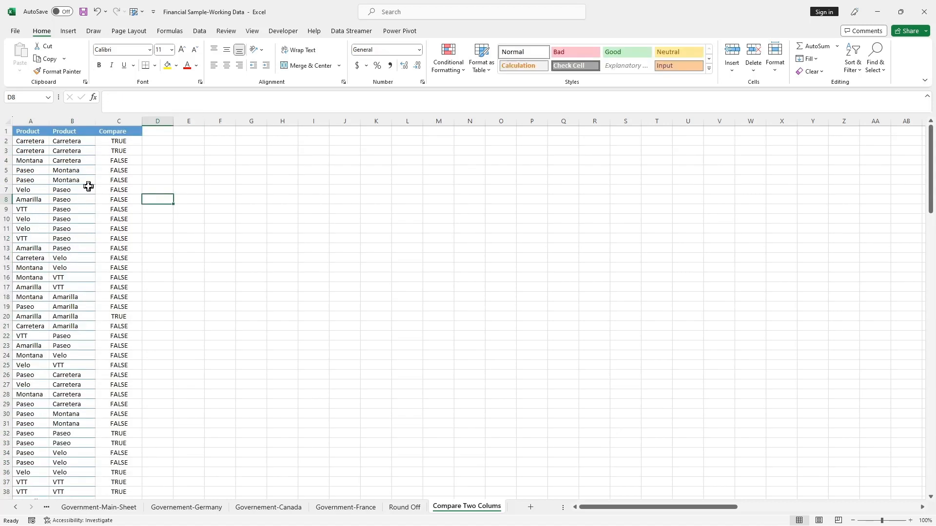
pyautogui.click(24, 121)
pyautogui.keyDown('ctrl'); pyautogui.click(71, 121); pyautogui.keyUp('ctrl')
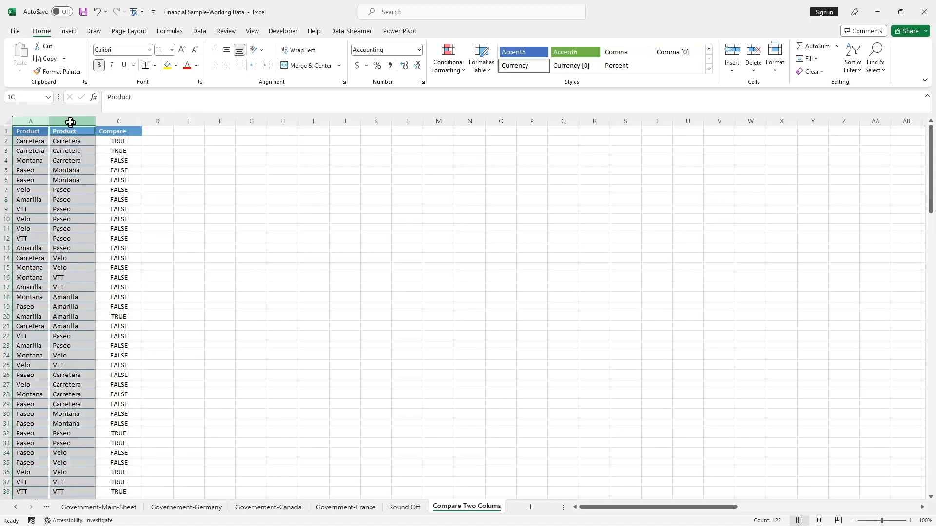
pyautogui.click(72, 160)
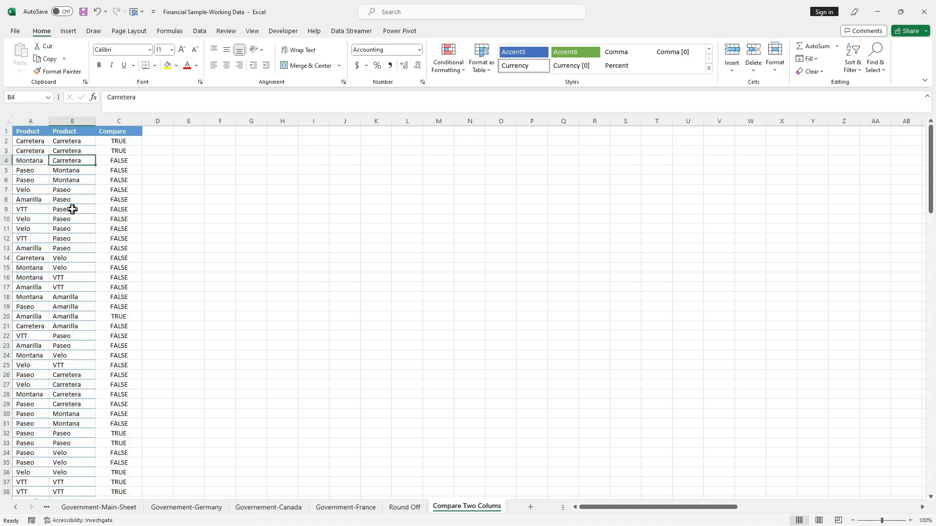
pyautogui.click(32, 121)
pyautogui.keyDown('ctrl'); pyautogui.click(77, 122); pyautogui.keyUp('ctrl')
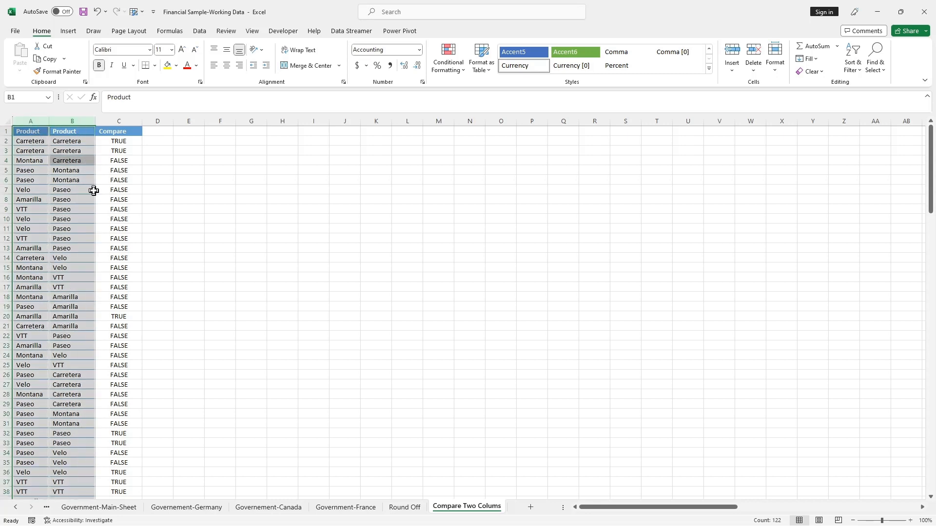
pyautogui.scroll(-17, 93, 191)
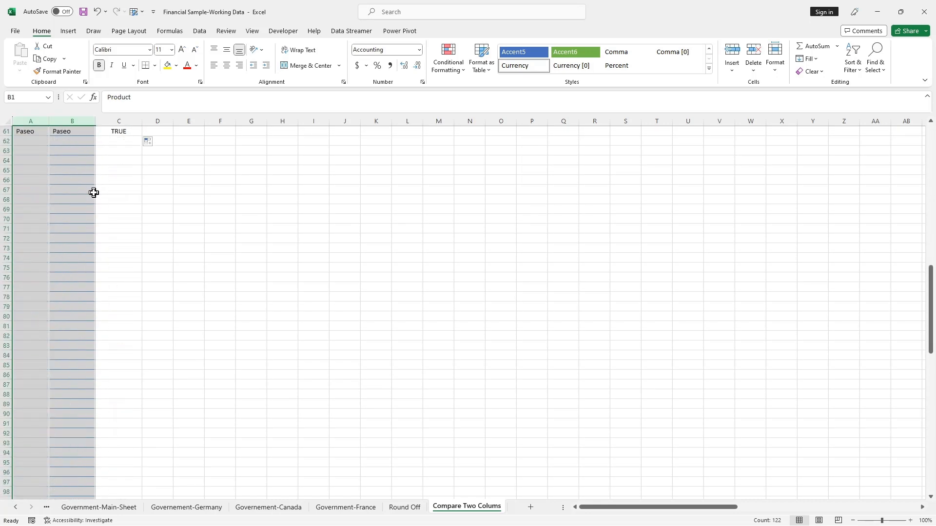
pyautogui.click(63, 249)
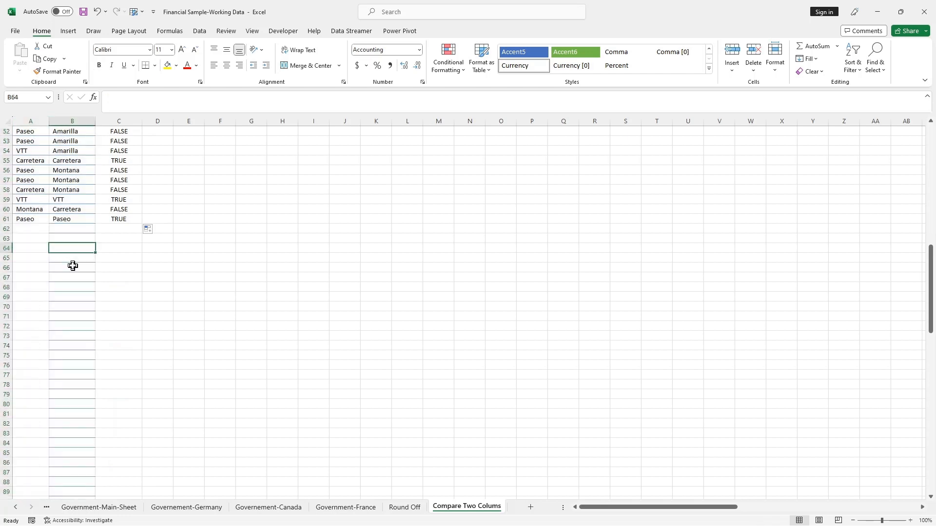
pyautogui.scroll(17, 73, 265)
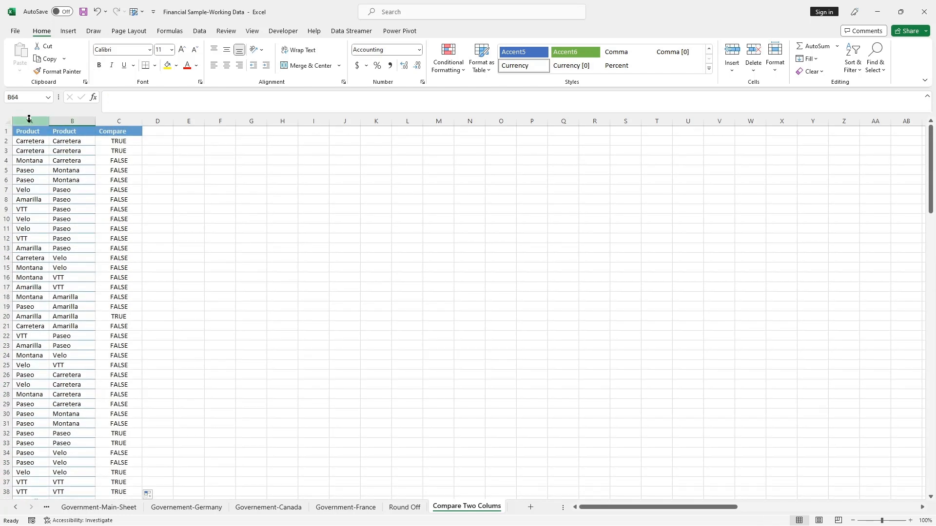
# Start a TRANSPOSE formula in cell B64, below the two product columns
pyautogui.click(30, 120)
pyautogui.keyDown('ctrl'); pyautogui.click(72, 121); pyautogui.keyUp('ctrl')
pyautogui.scroll(-15, 78, 214)
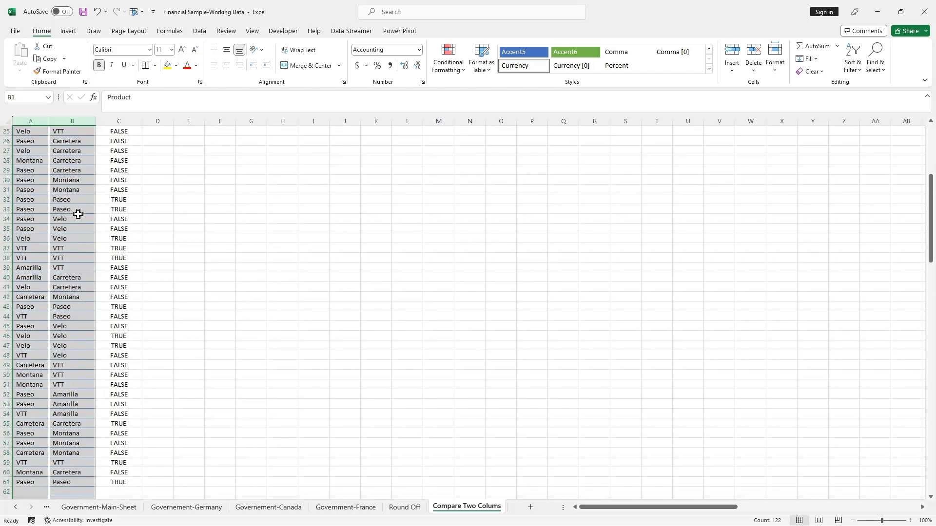
pyautogui.scroll(-3, 78, 214)
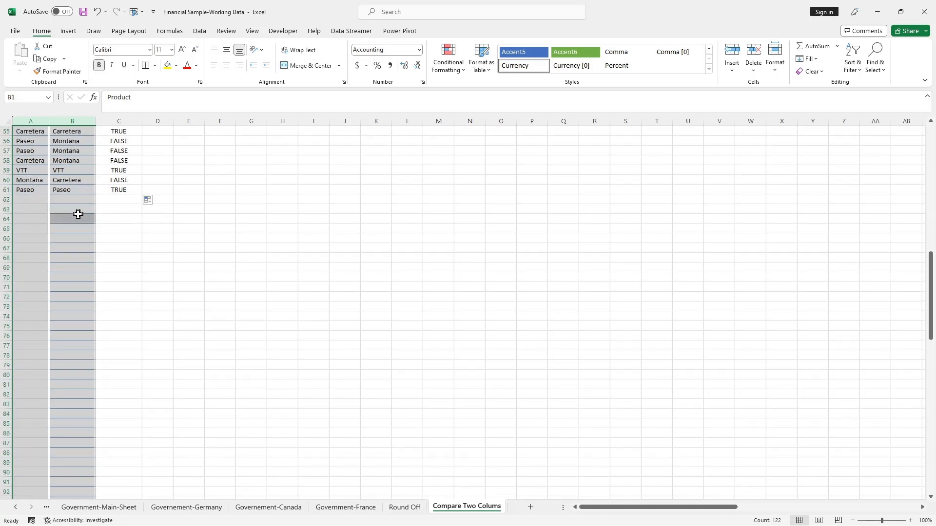
pyautogui.click(78, 220)
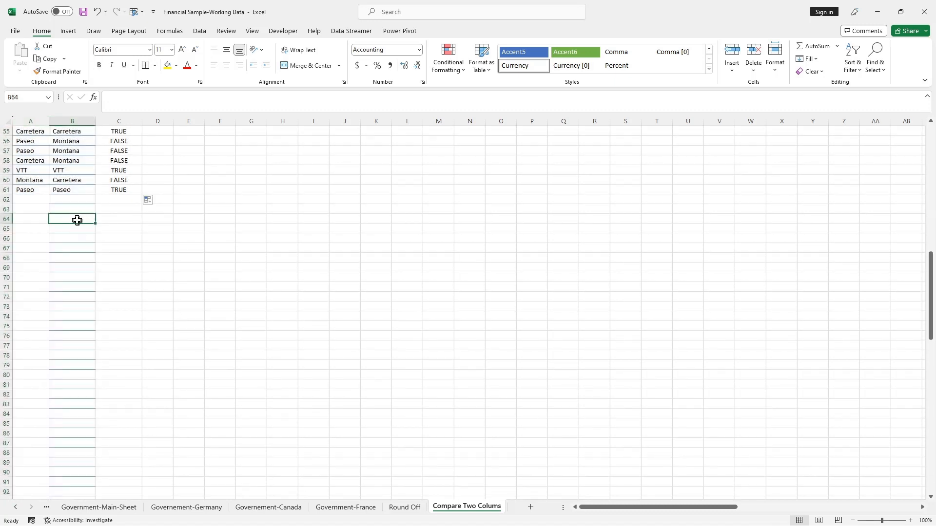
pyautogui.doubleClick(75, 219)
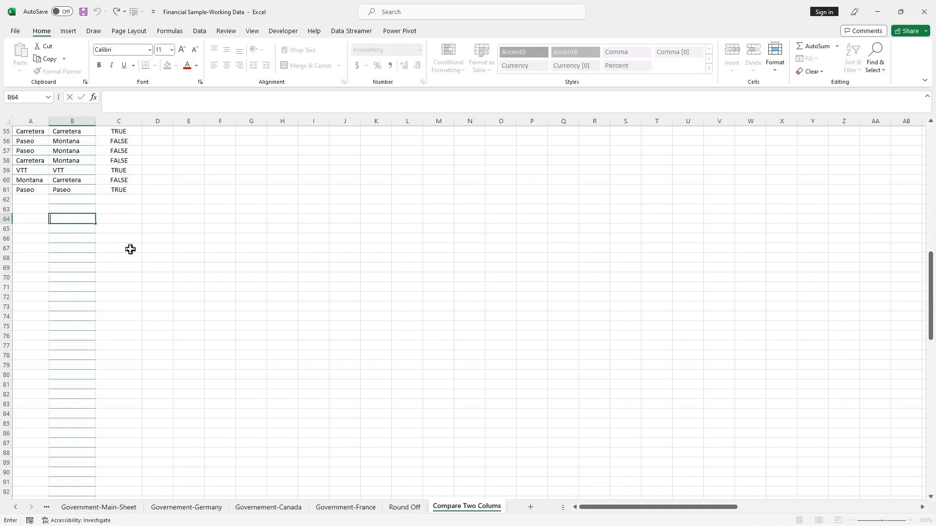
pyautogui.write('=')
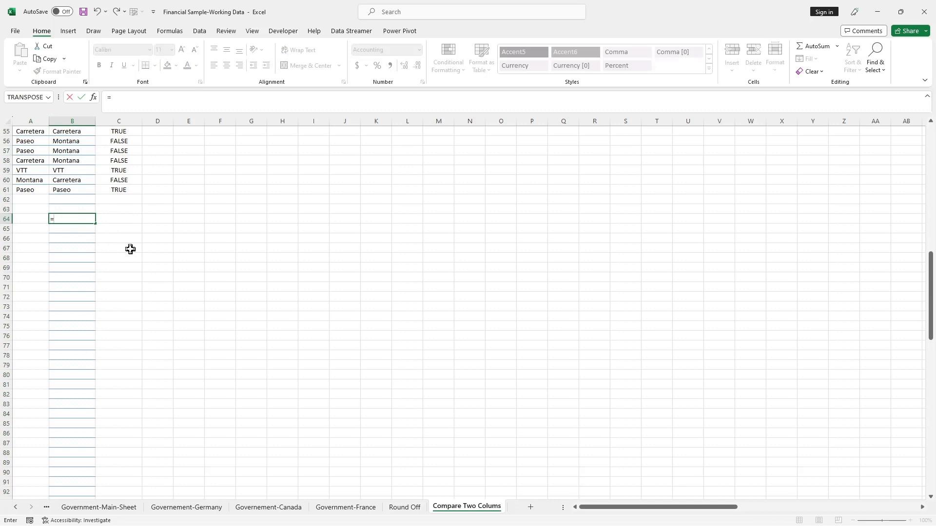
pyautogui.write('tra')
pyautogui.press('Tab')
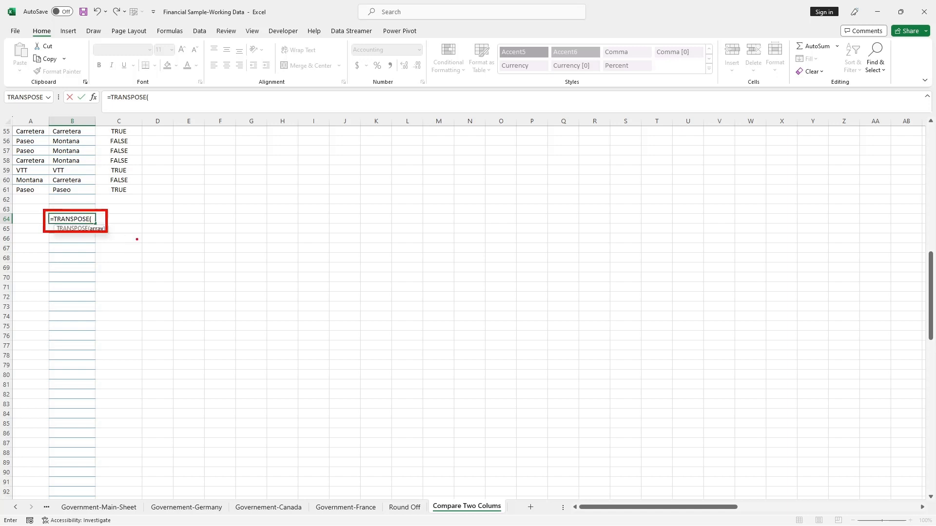
# Complete the TRANSPOSE formula in B64 with the range A1:B61 to lay both product columns out as rows
pyautogui.scroll(2, 137, 239)
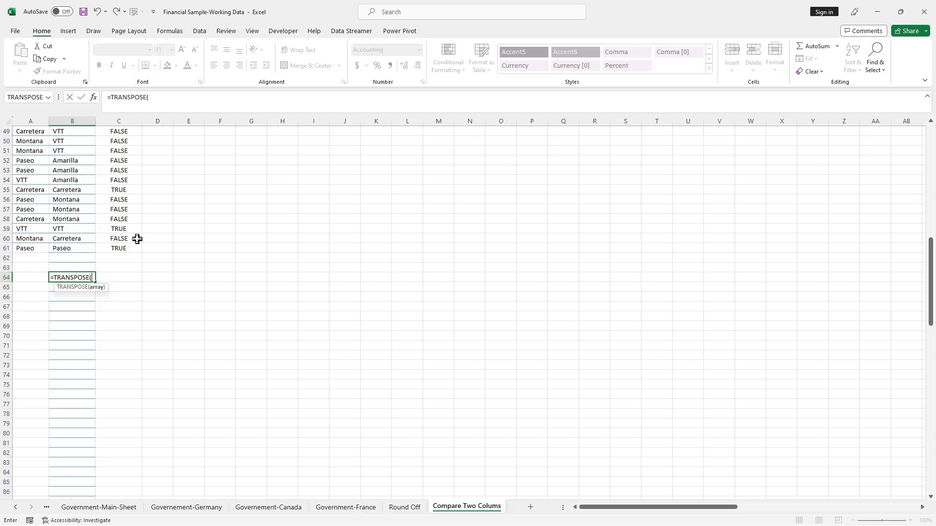
pyautogui.scroll(16, 137, 239)
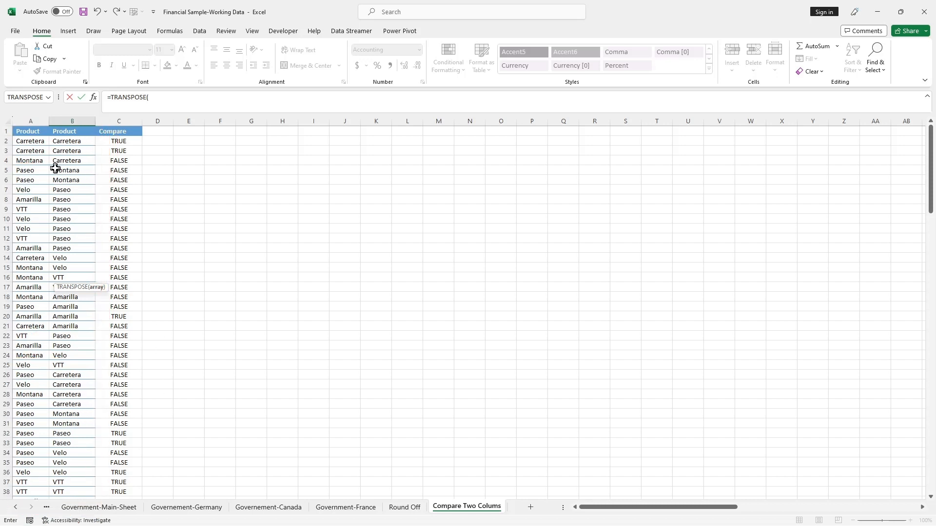
pyautogui.scroll(-7, 116, 298)
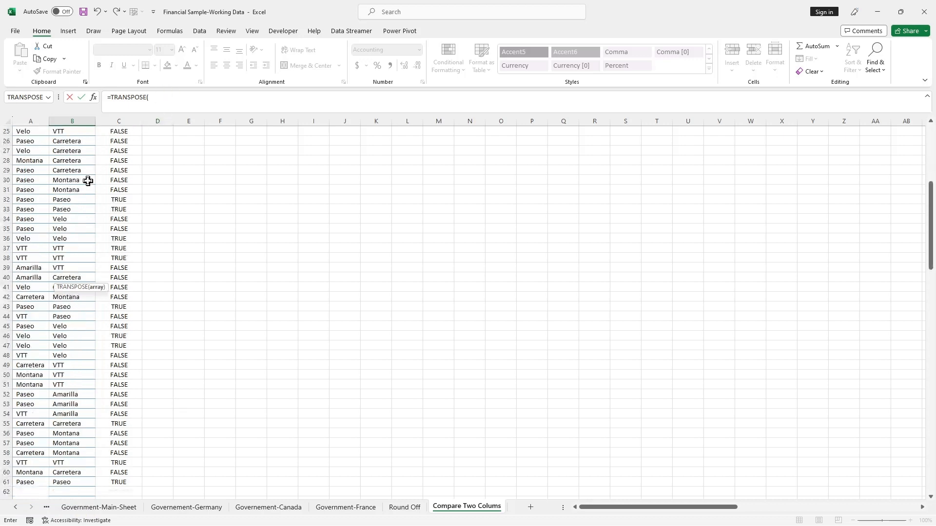
pyautogui.scroll(7, 86, 181)
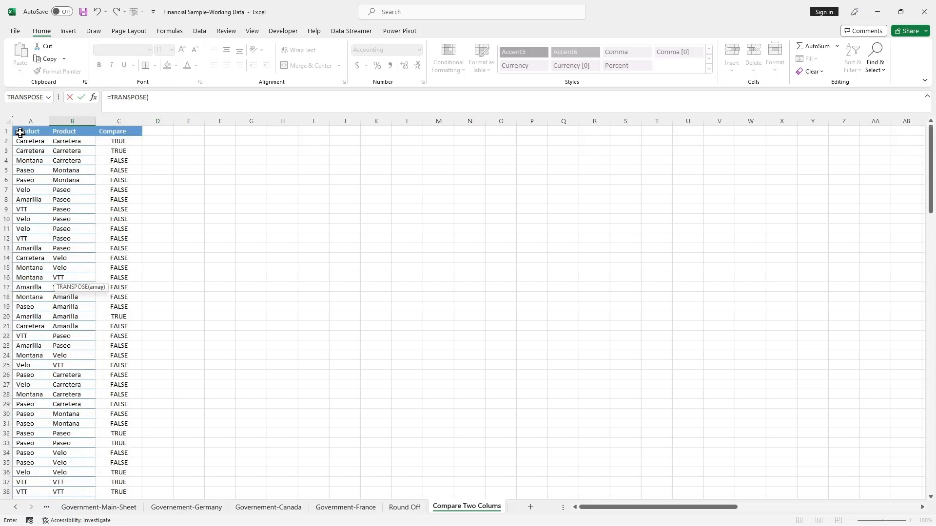
pyautogui.moveTo(20, 130); pyautogui.dragTo(80, 473)
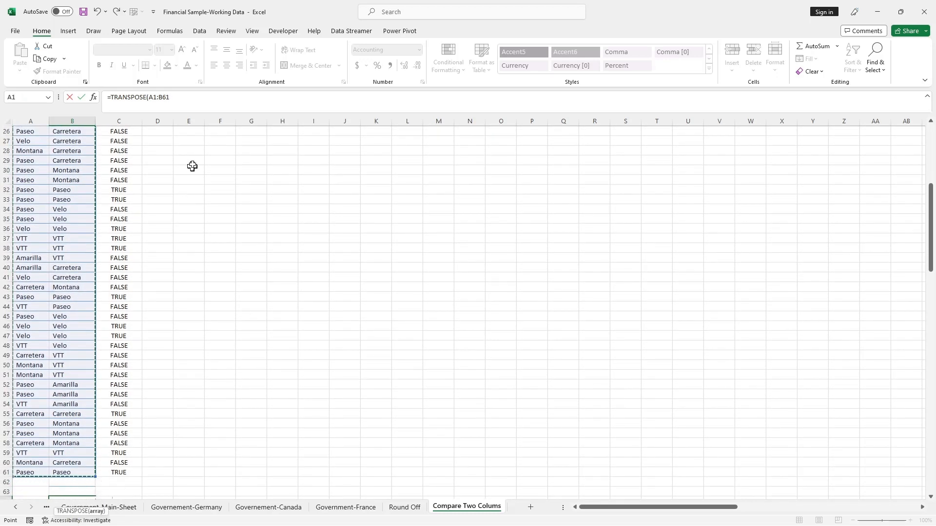
pyautogui.click(177, 96)
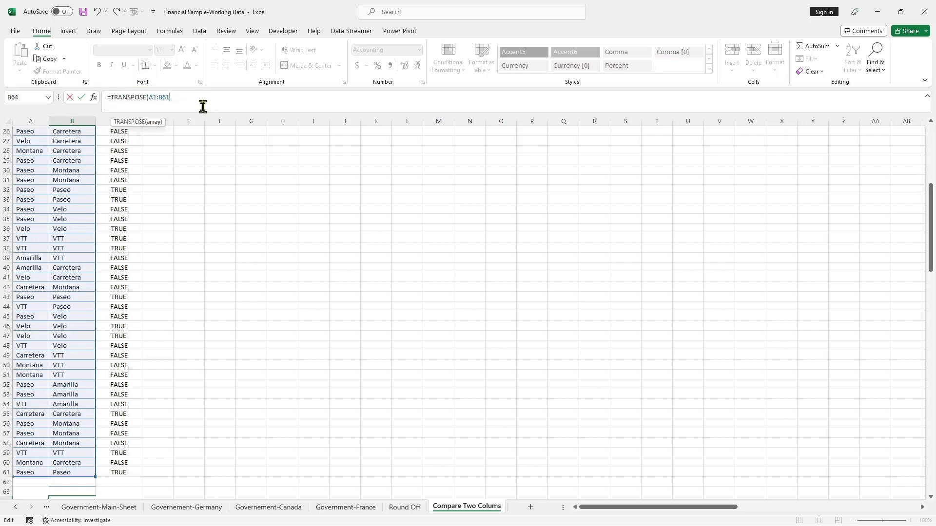
pyautogui.write('0')
pyautogui.press('Return')
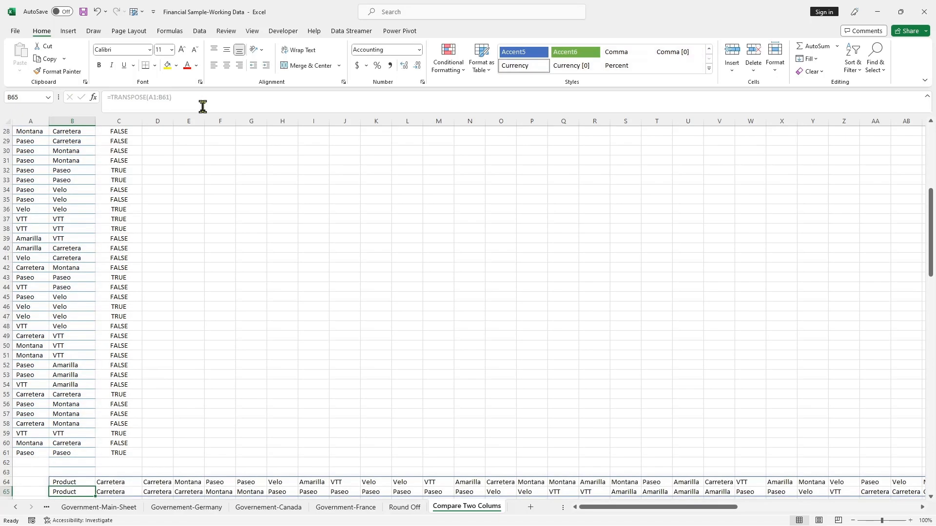
# Copy the header formatting from cell C1 onto the transposed Product labels in B64:B65
pyautogui.scroll(-7, 244, 217)
pyautogui.scroll(16, 248, 220)
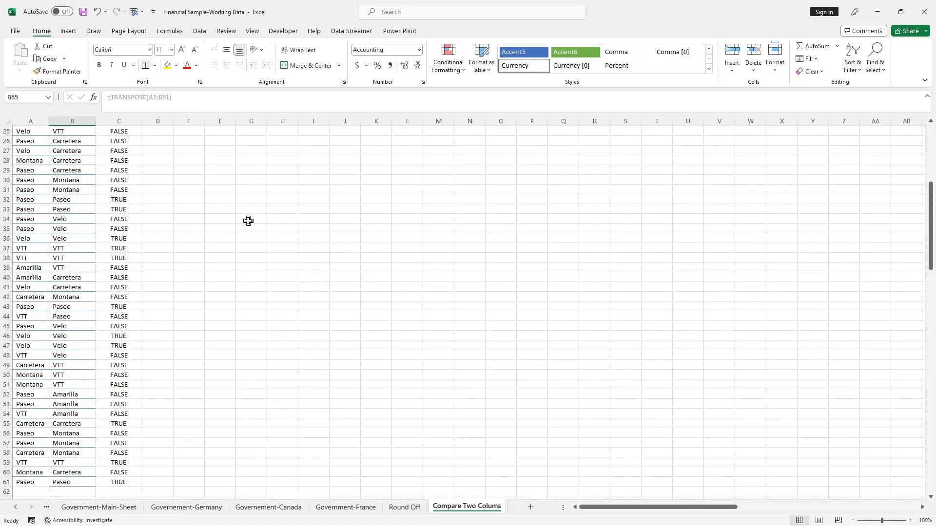
pyautogui.click(119, 131)
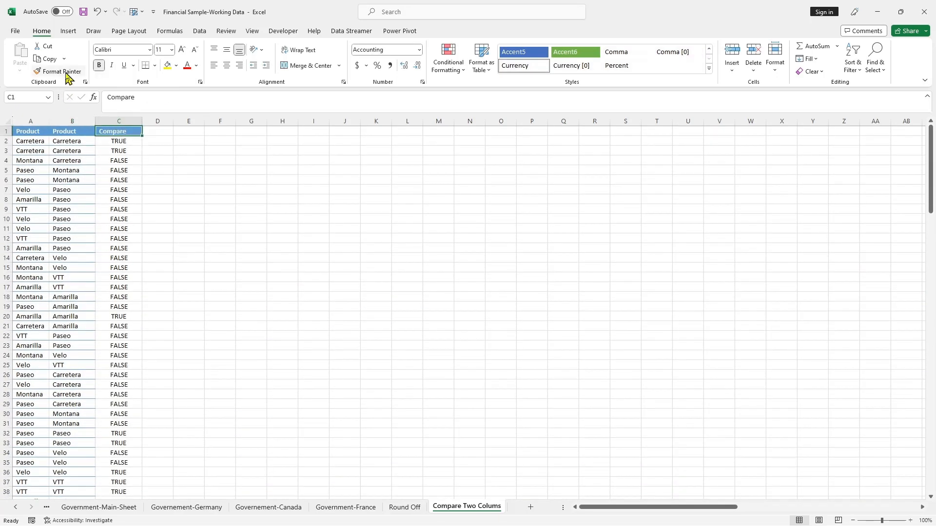
pyautogui.click(59, 71)
pyautogui.scroll(-18, 234, 262)
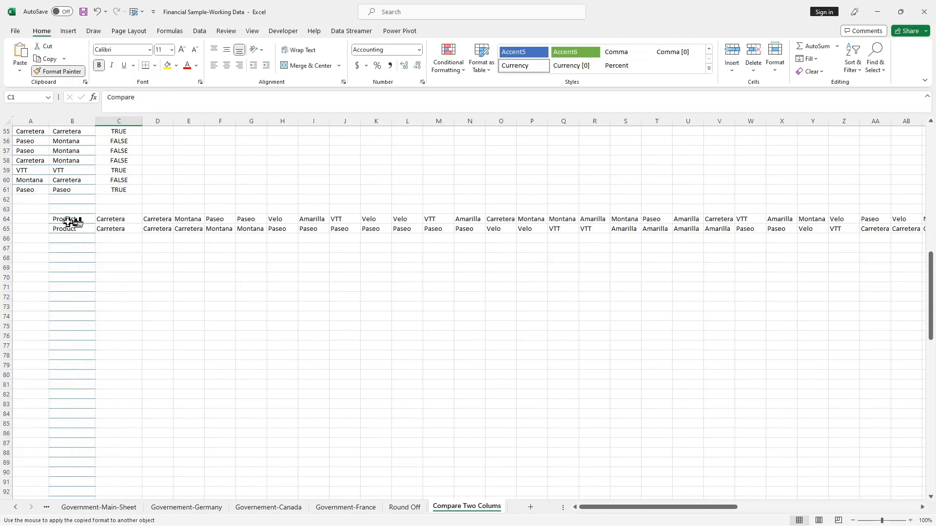
pyautogui.moveTo(69, 220); pyautogui.dragTo(69, 229)
pyautogui.click(125, 278)
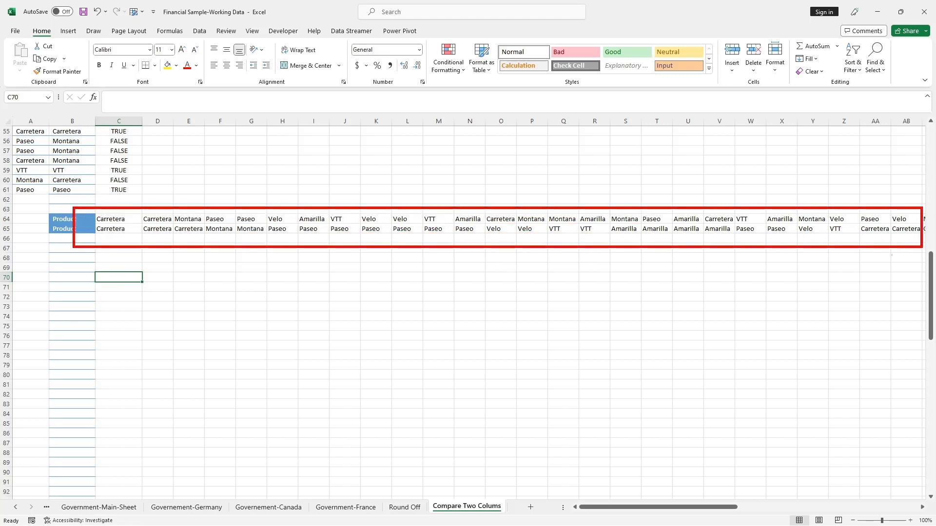
pyautogui.click(397, 324)
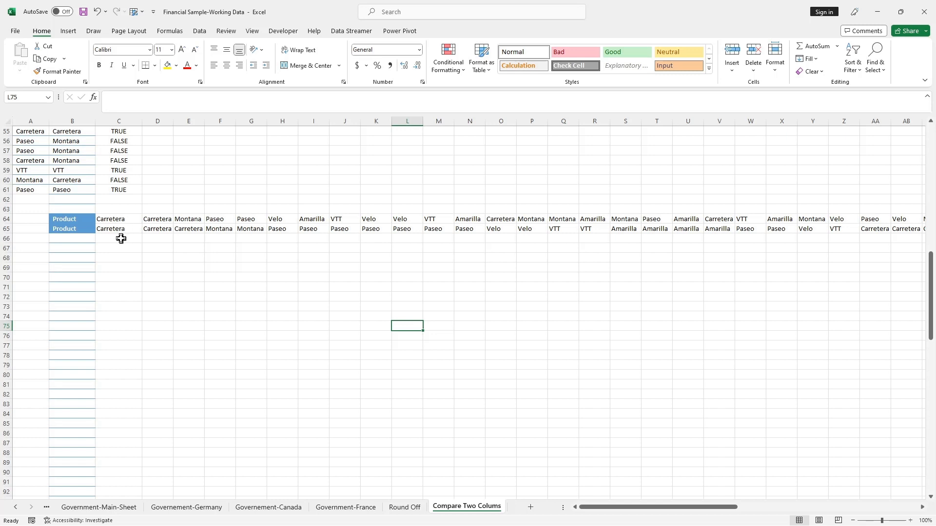
# Enter the formula =C64=C65 in cell C66 to compare the first pair of transposed product names
pyautogui.click(117, 220)
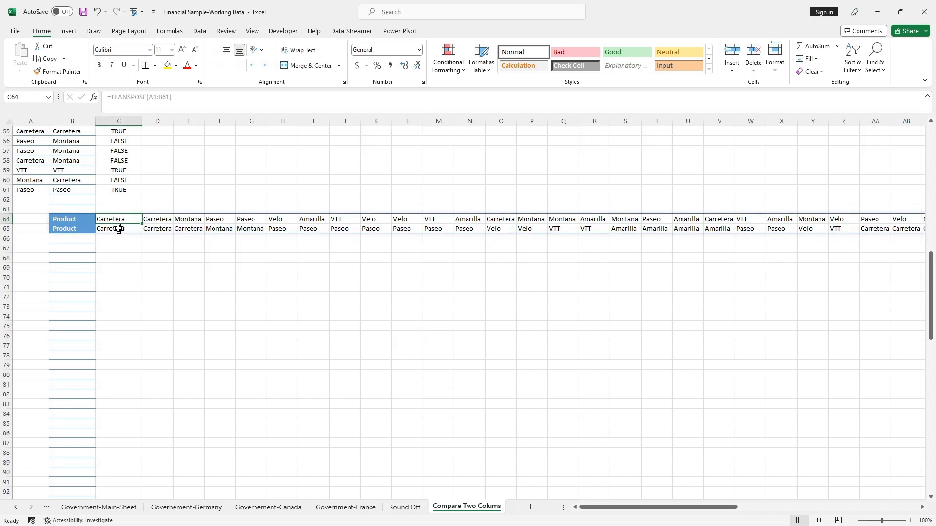
pyautogui.click(118, 229)
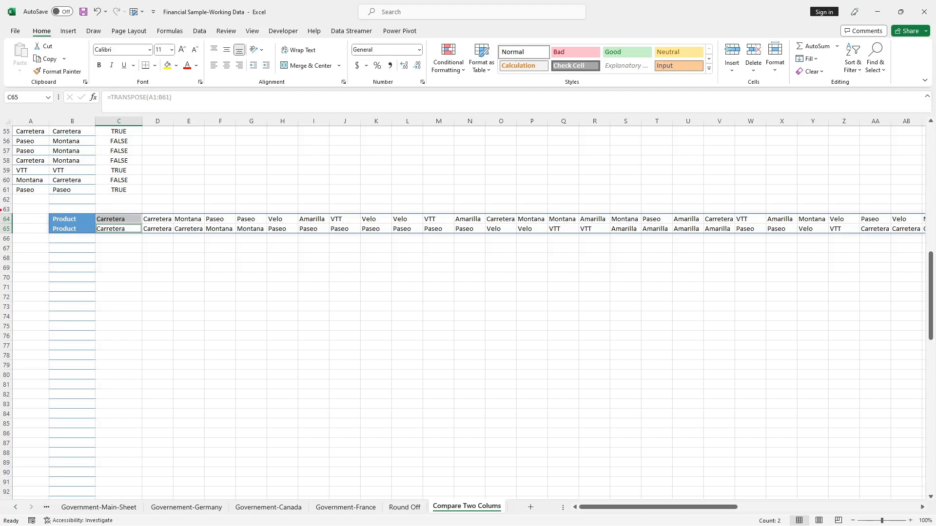
pyautogui.moveTo(1, 210); pyautogui.dragTo(32, 237)
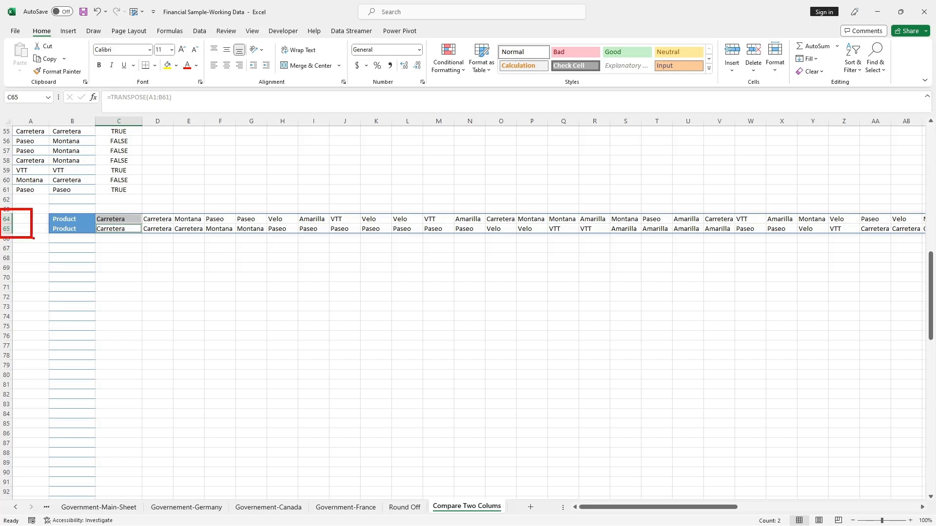
pyautogui.click(112, 238)
pyautogui.write('=')
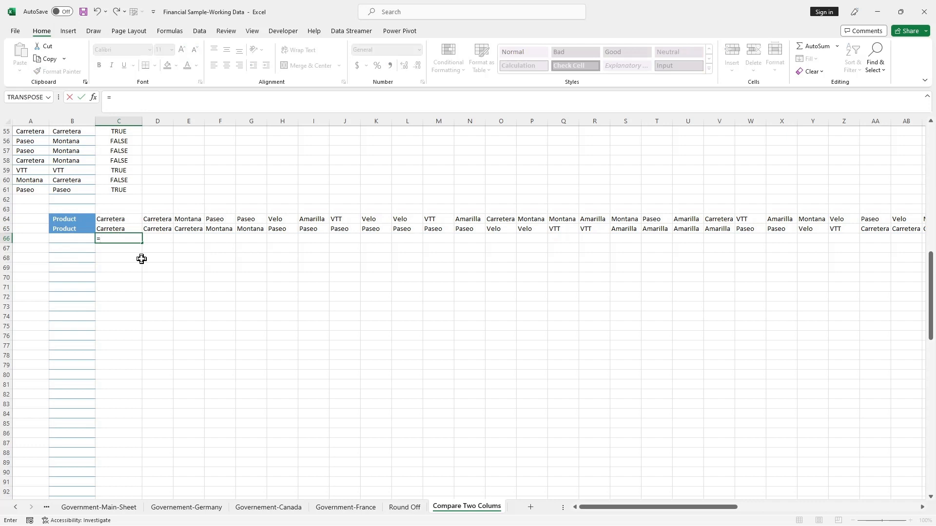
pyautogui.click(111, 217)
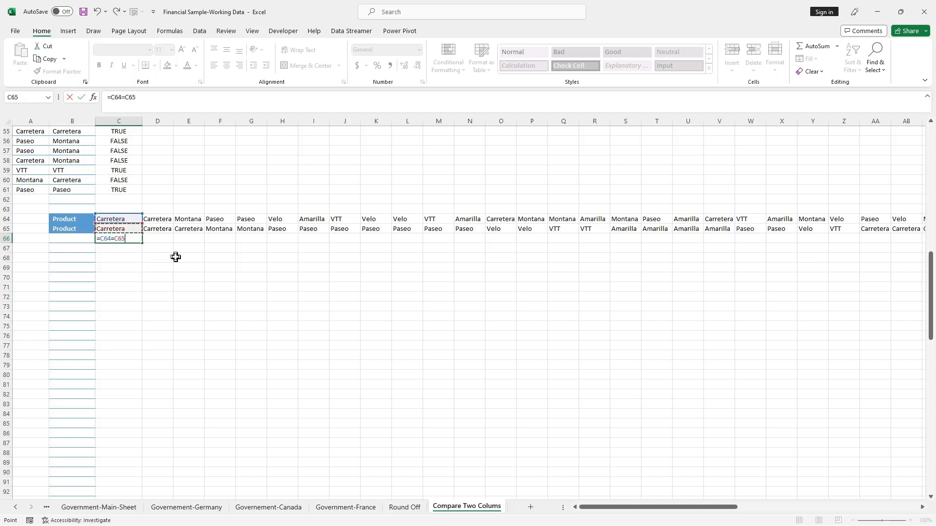
pyautogui.press('Return')
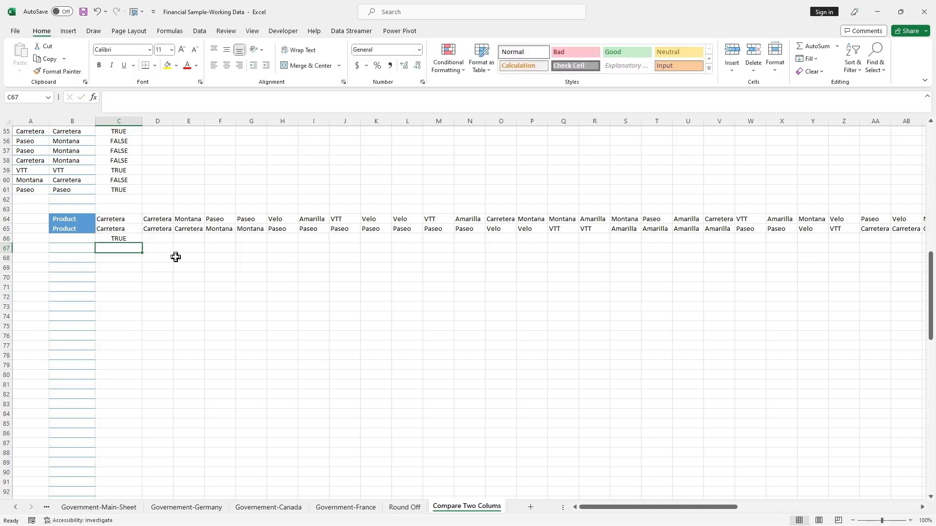
# Fill the comparison formula from C66 across row 66 to column BJ, the last transposed product
pyautogui.click(176, 257)
pyautogui.click(123, 239)
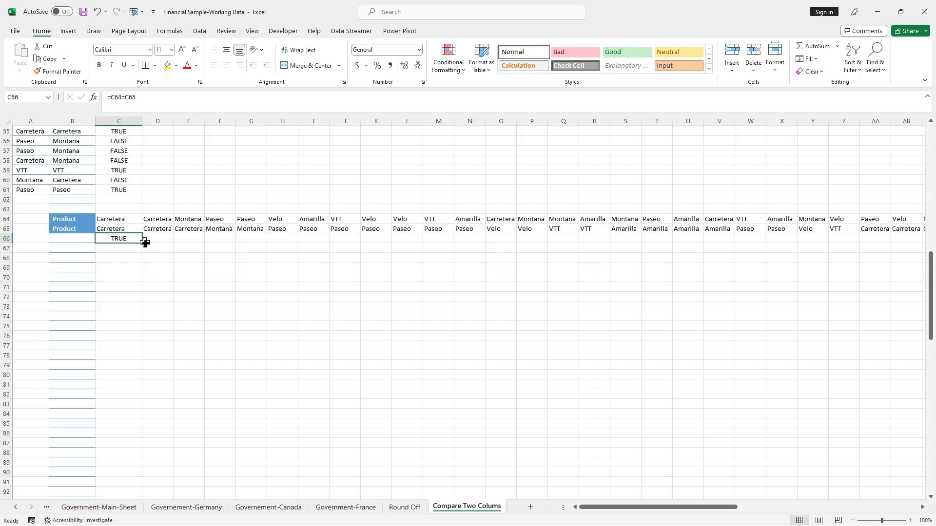
pyautogui.moveTo(144, 244); pyautogui.dragTo(881, 239)
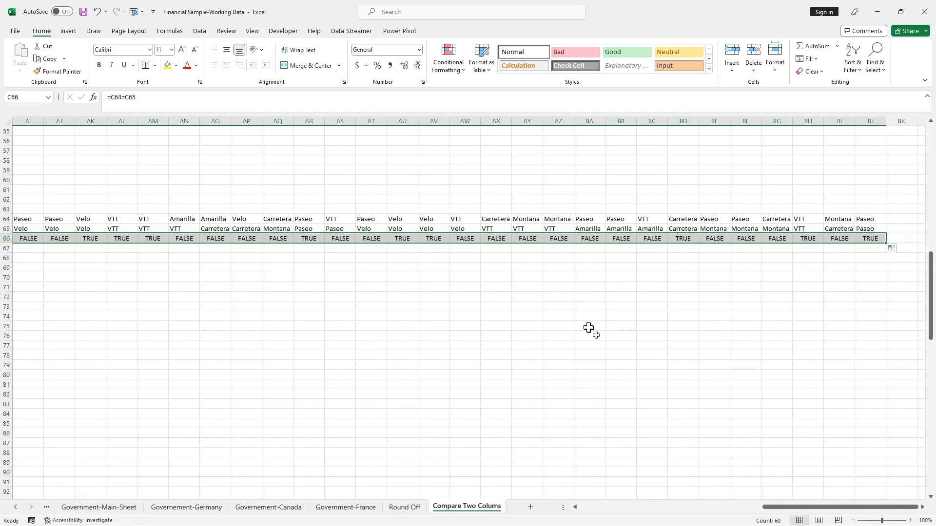
pyautogui.moveTo(775, 506); pyautogui.dragTo(539, 503)
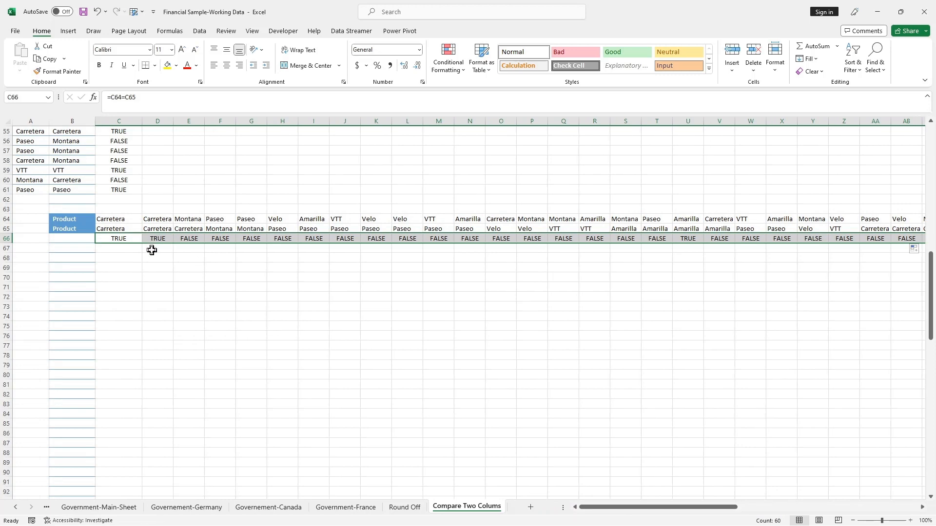
# Review the column comparison in column C and the row comparison in row 66 against their product names
pyautogui.scroll(18, 151, 250)
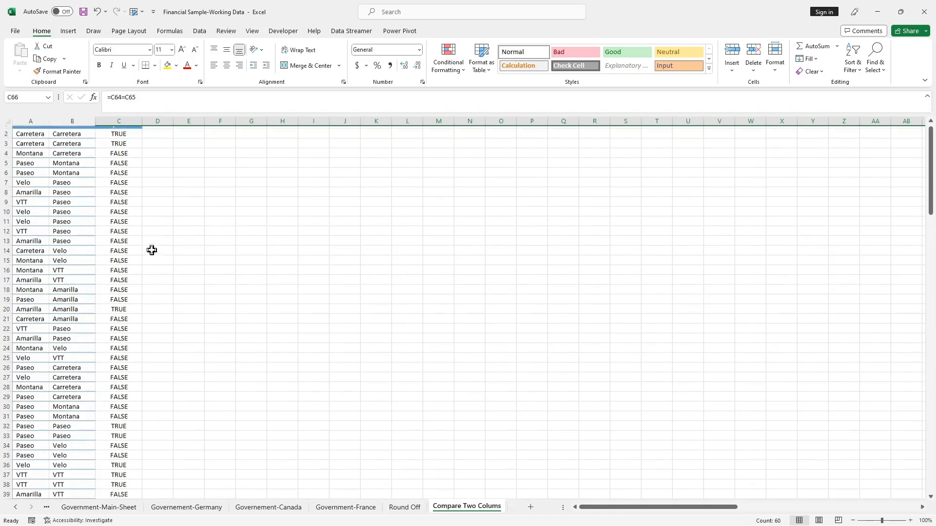
pyautogui.scroll(-15, 152, 250)
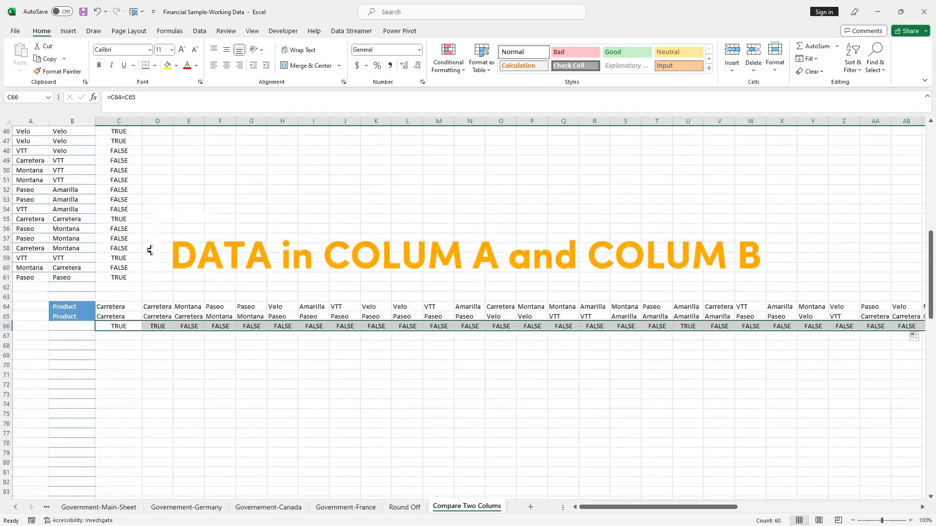
pyautogui.scroll(-2, 150, 250)
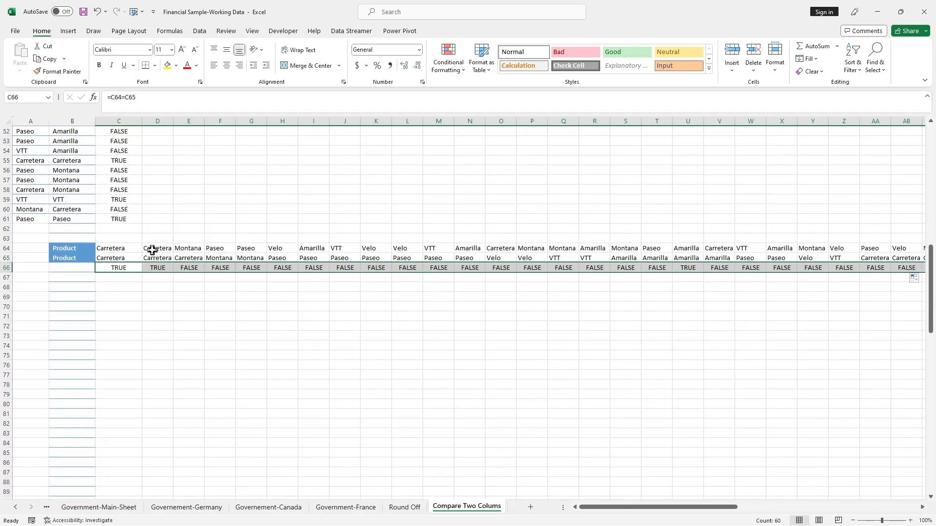
pyautogui.scroll(-2, 152, 250)
pyautogui.scroll(10, 152, 255)
pyautogui.scroll(-6, 152, 250)
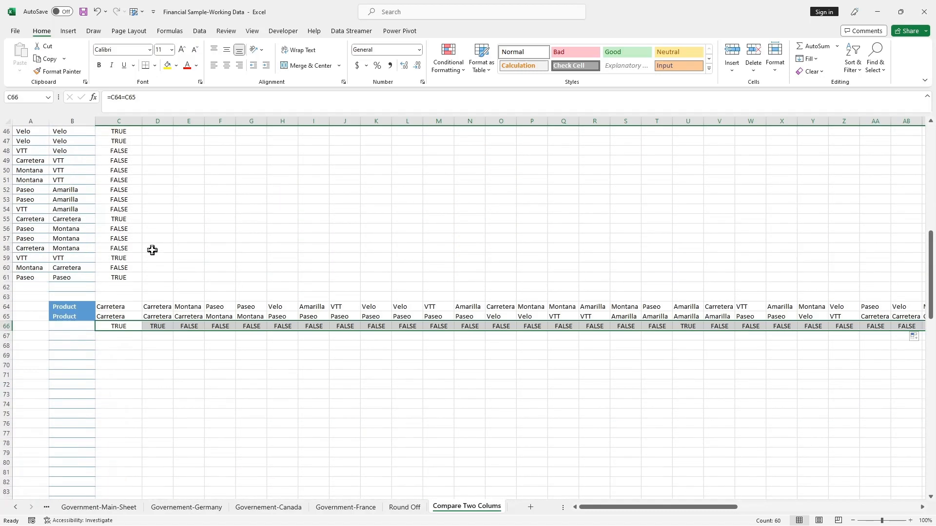
pyautogui.scroll(-2, 152, 250)
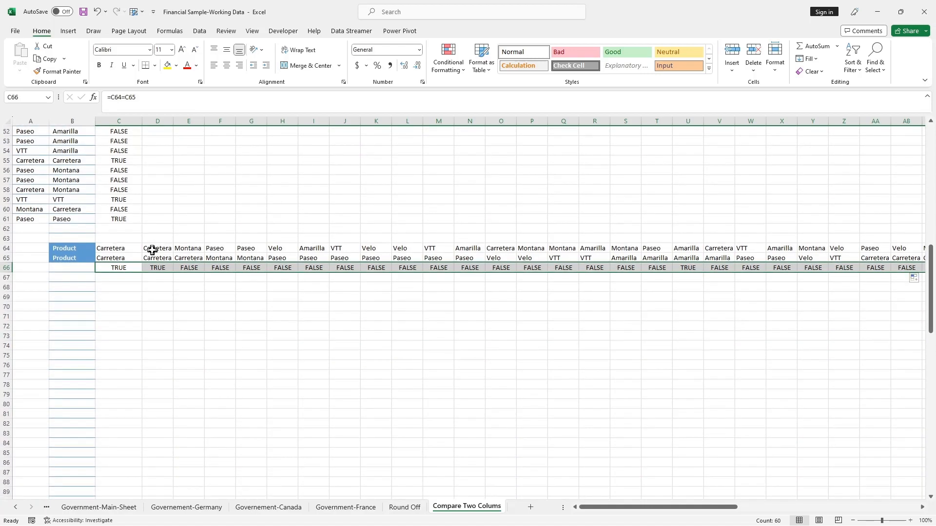
pyautogui.scroll(-2, 152, 252)
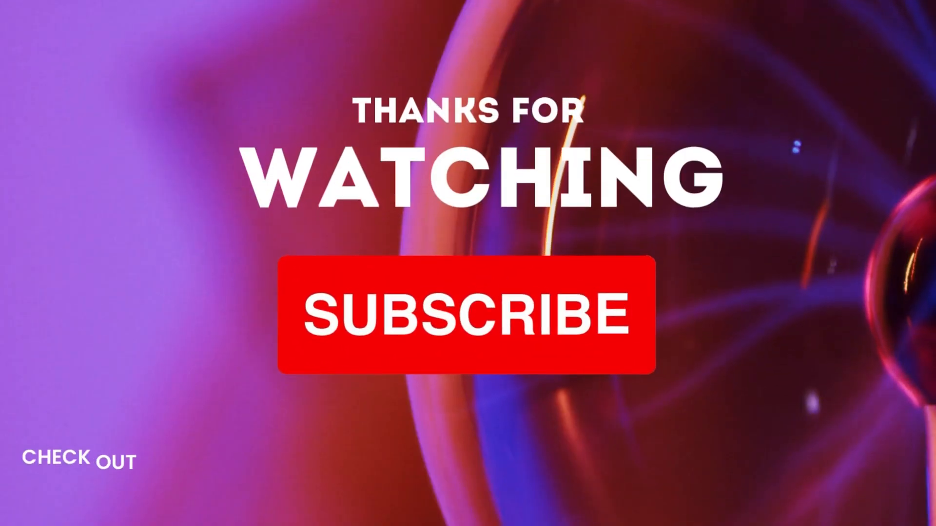